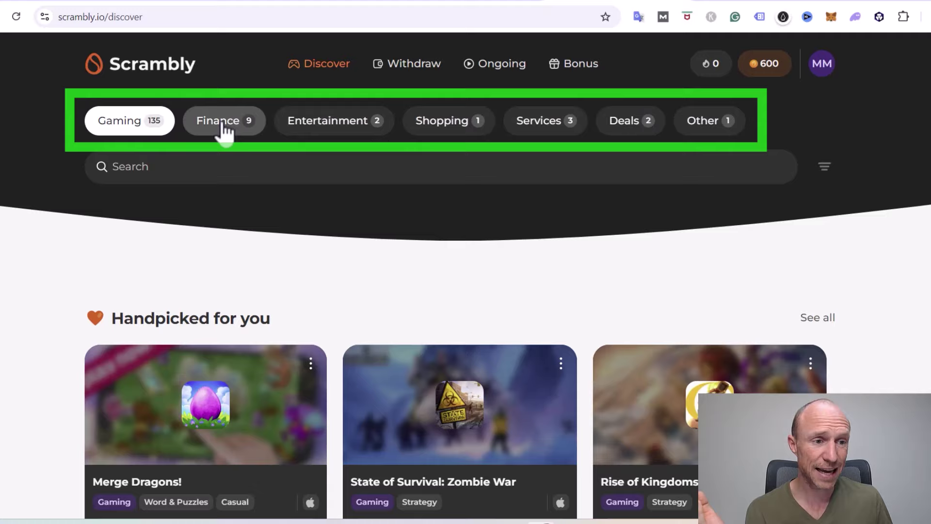
scroll(226, 139, "down", 2)
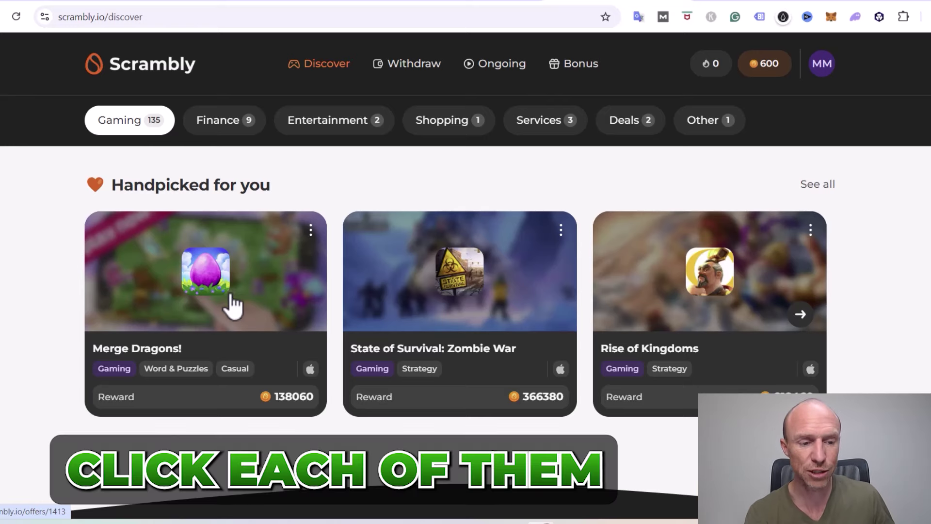
Review the Merge Dragons! offer's Dragon Power milestones, description and cashback
left_click(234, 303)
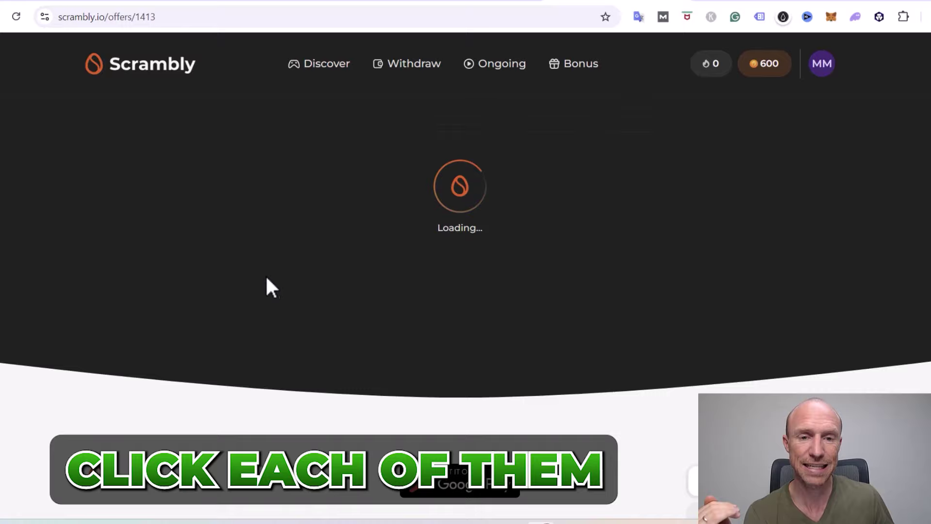
scroll(393, 270, "down", 3)
scroll(393, 269, "down", 2)
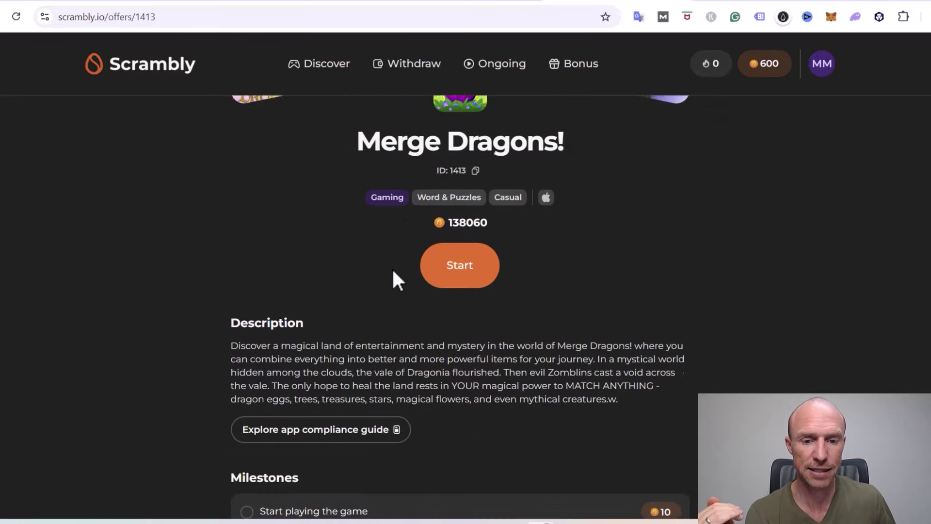
scroll(394, 270, "down", 2)
scroll(394, 270, "down", 2)
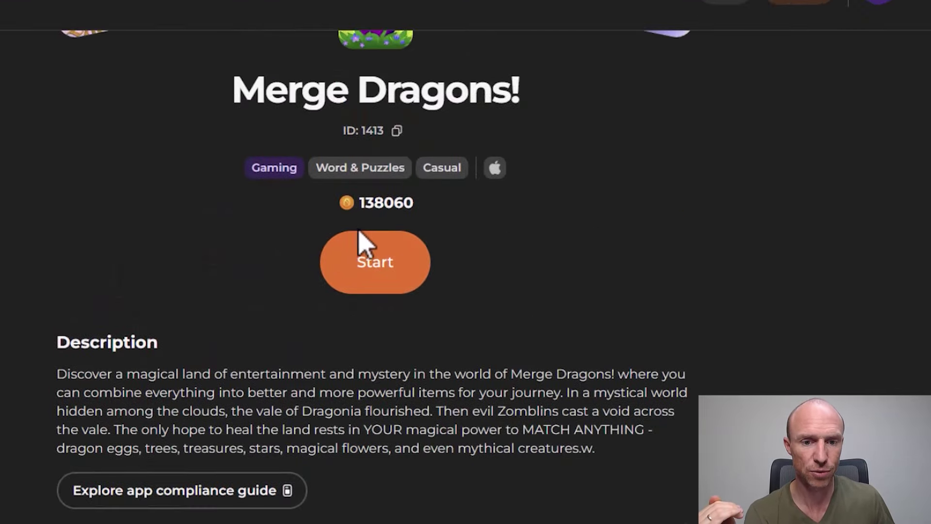
scroll(364, 245, "down", 2)
scroll(353, 247, "down", 3)
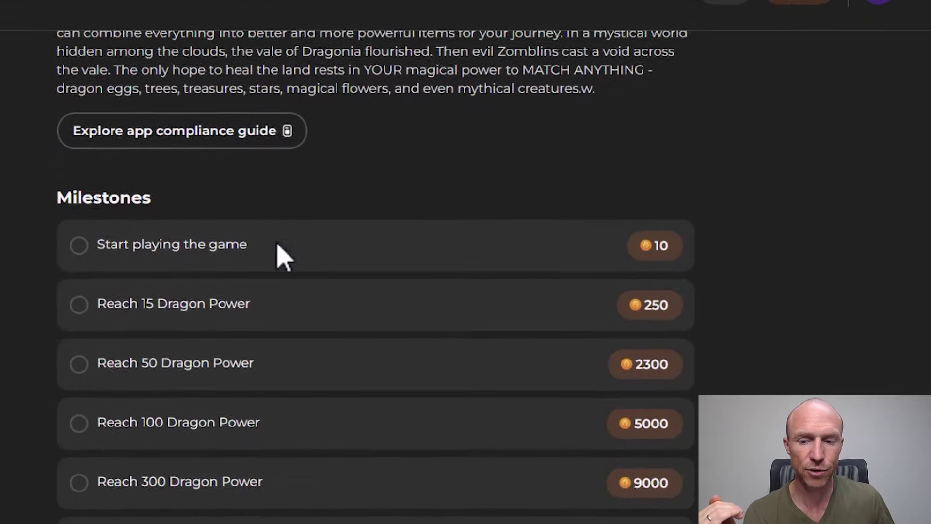
scroll(283, 256, "down", 1)
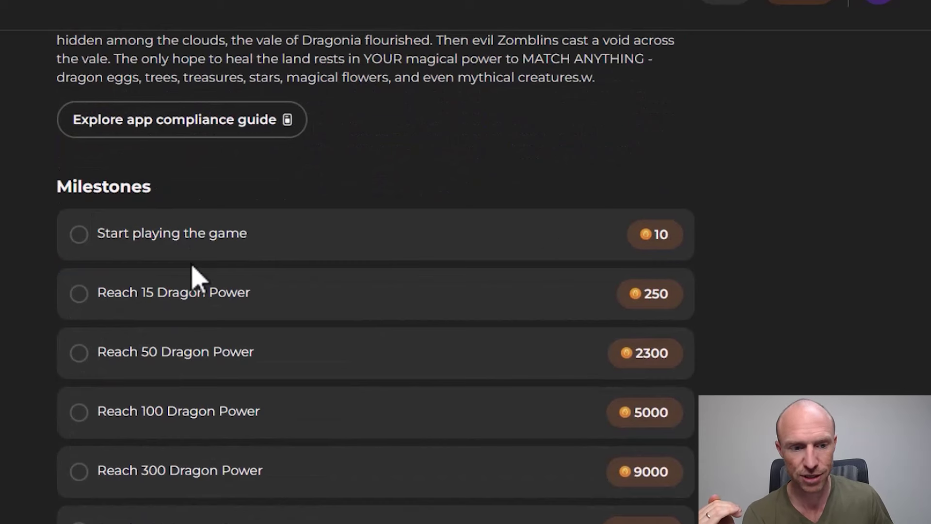
scroll(626, 313, "down", 3)
scroll(643, 357, "down", 3)
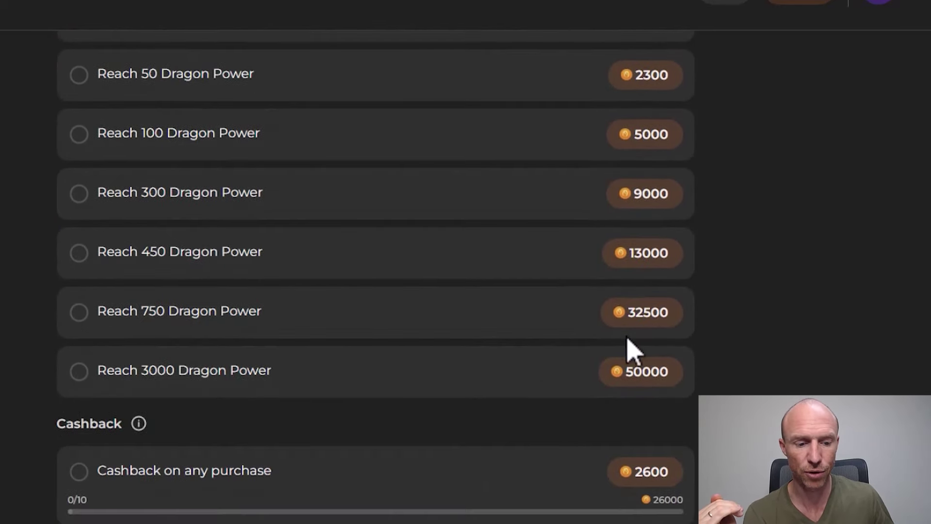
scroll(583, 342, "down", 2)
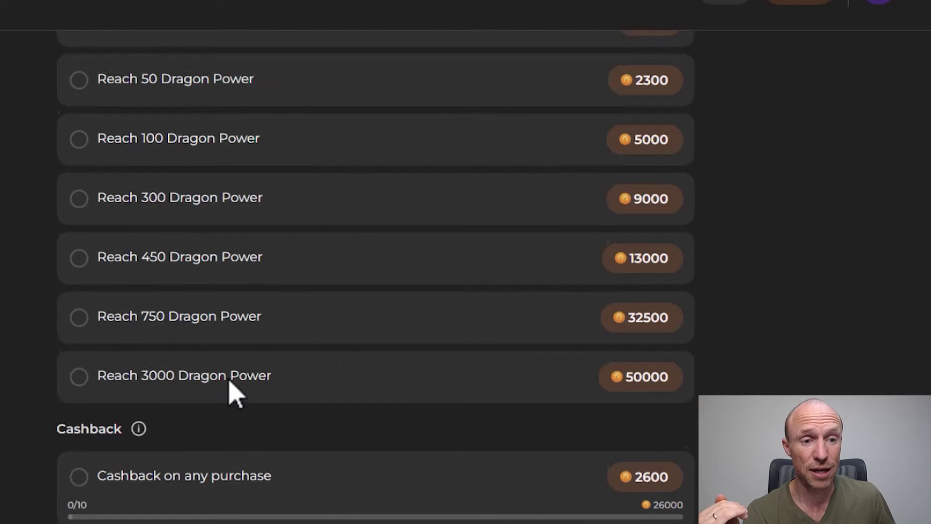
scroll(235, 393, "up", 5)
scroll(235, 393, "up", 3)
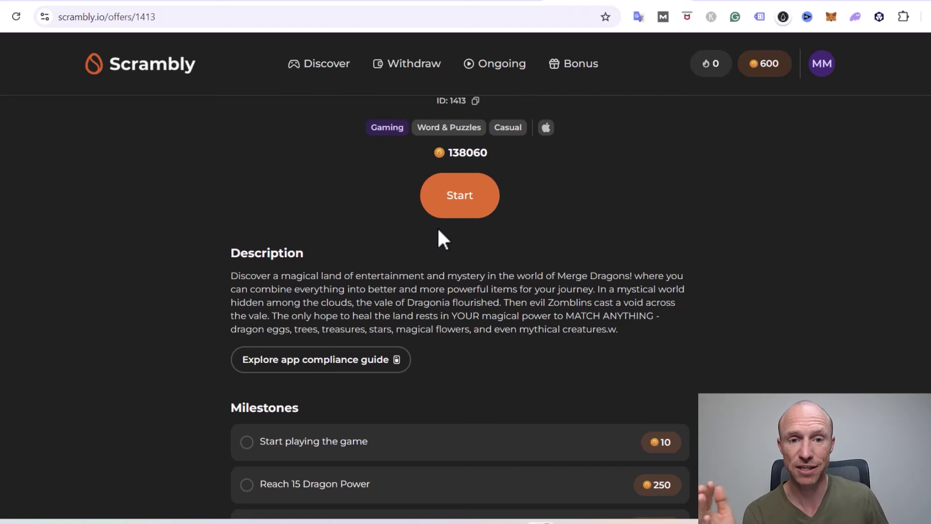
scroll(438, 226, "down", 1)
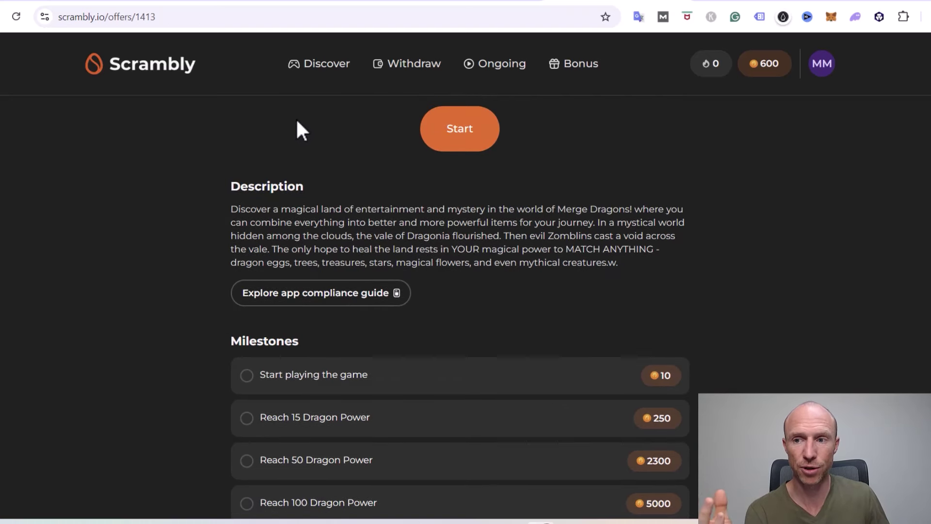
Return to Discover and view all handpicked gaming offers, VIP and All sections
left_click(304, 67)
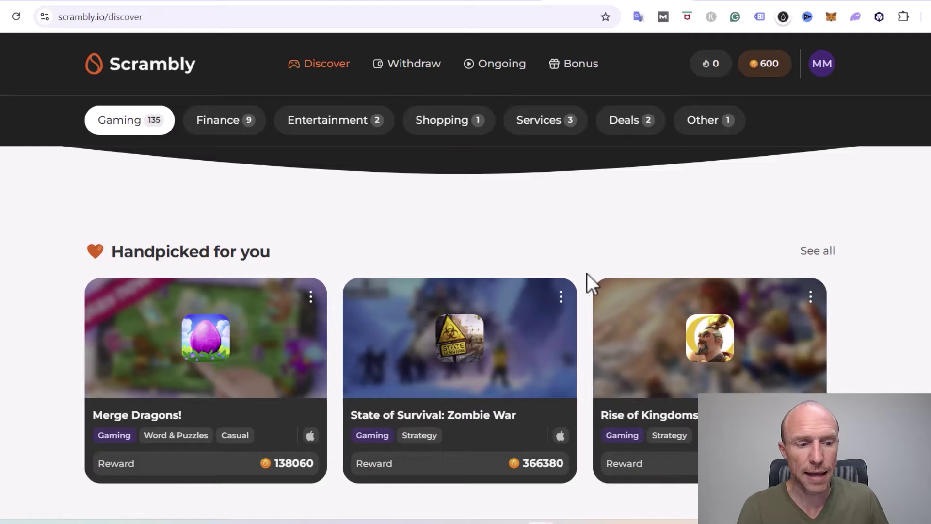
left_click(818, 251)
scroll(392, 290, "down", 3)
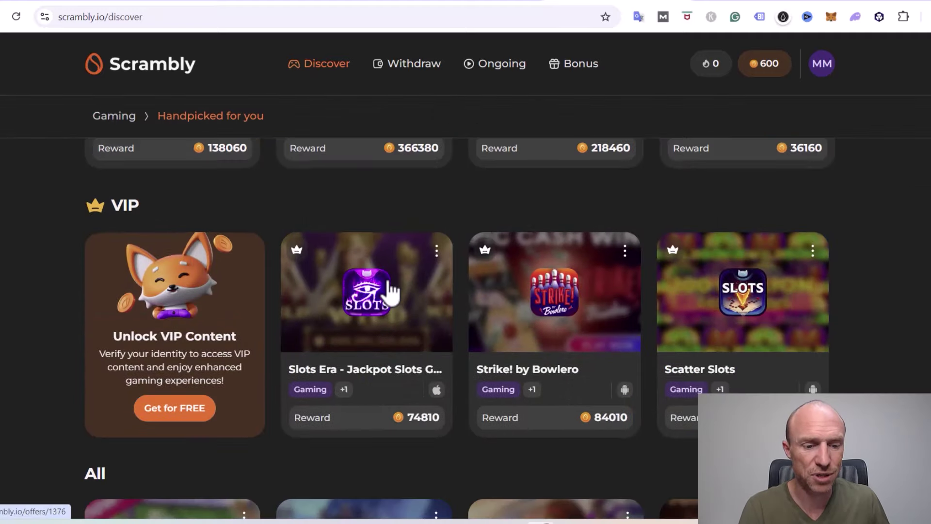
scroll(391, 289, "down", 2)
scroll(392, 289, "down", 1)
scroll(385, 284, "down", 4)
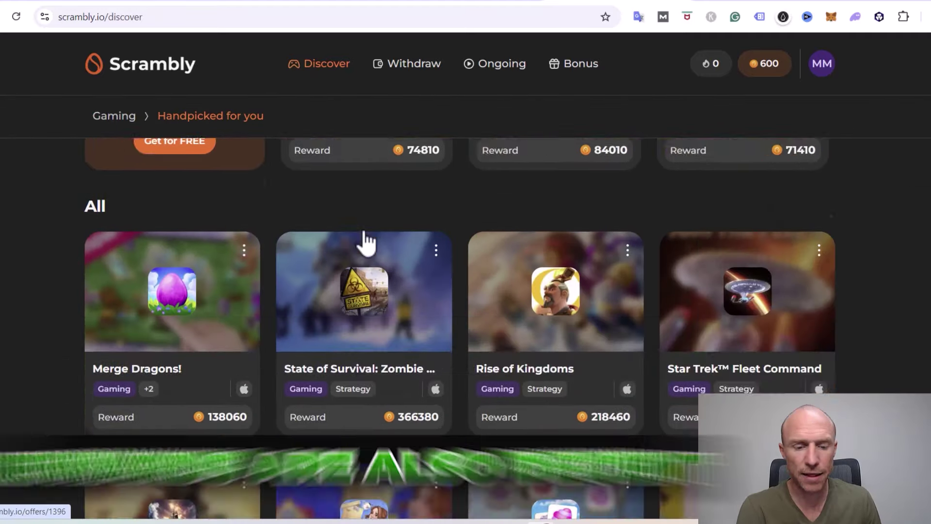
scroll(371, 248, "down", 3)
scroll(370, 240, "down", 3)
scroll(369, 241, "down", 3)
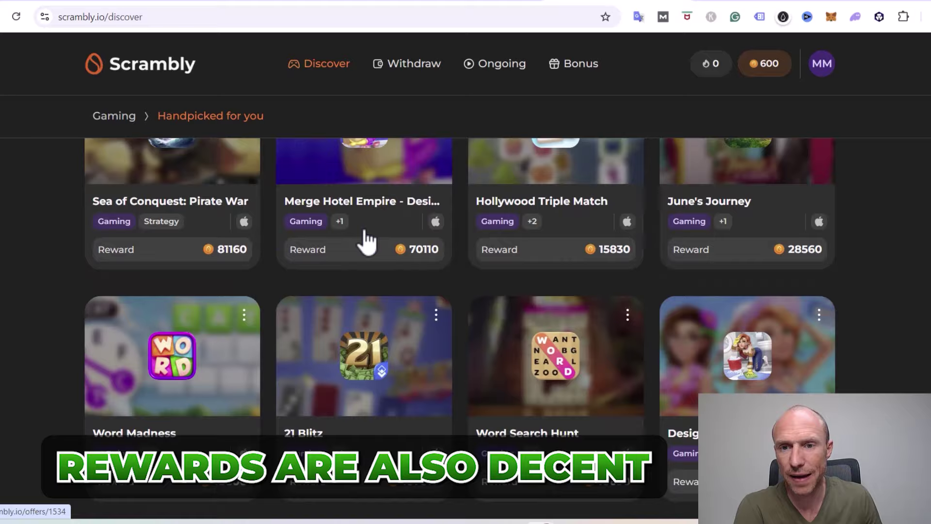
scroll(369, 240, "up", 5)
scroll(369, 240, "up", 3)
scroll(369, 240, "up", 3)
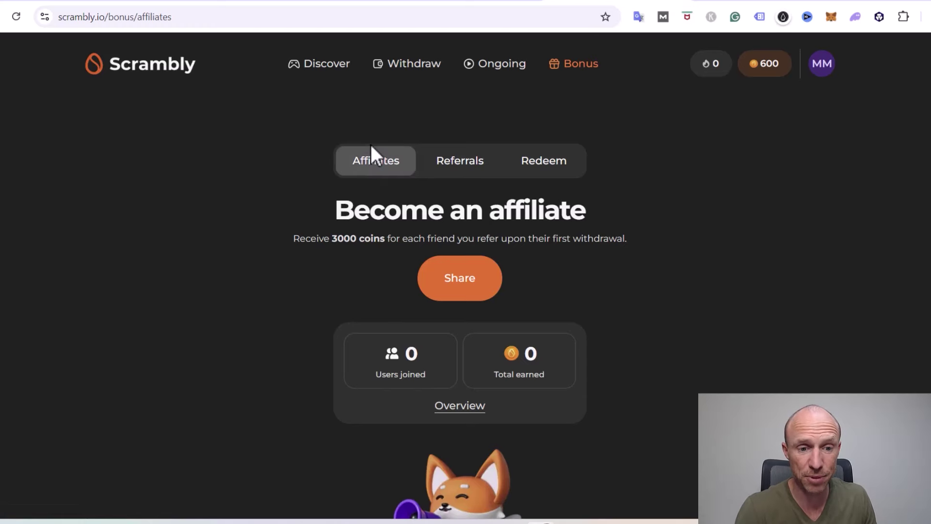
scroll(275, 192, "down", 1)
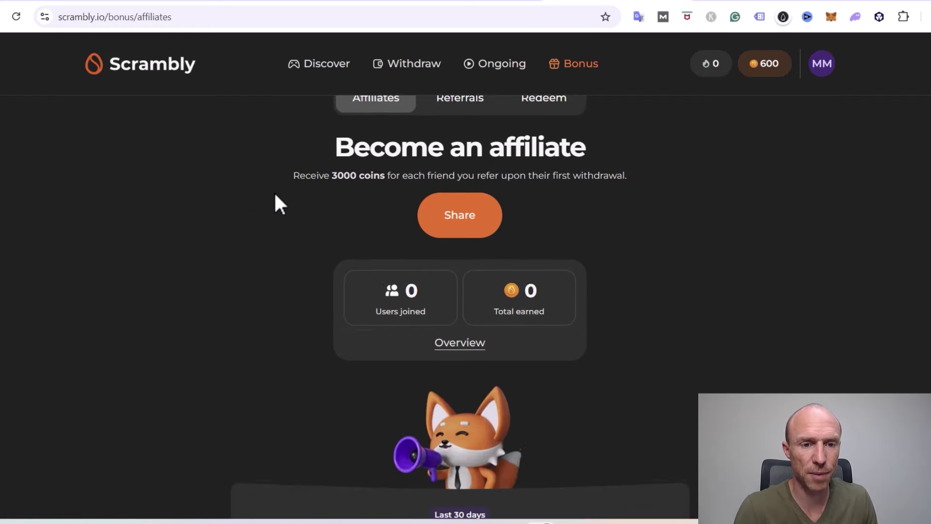
scroll(274, 192, "up", 1)
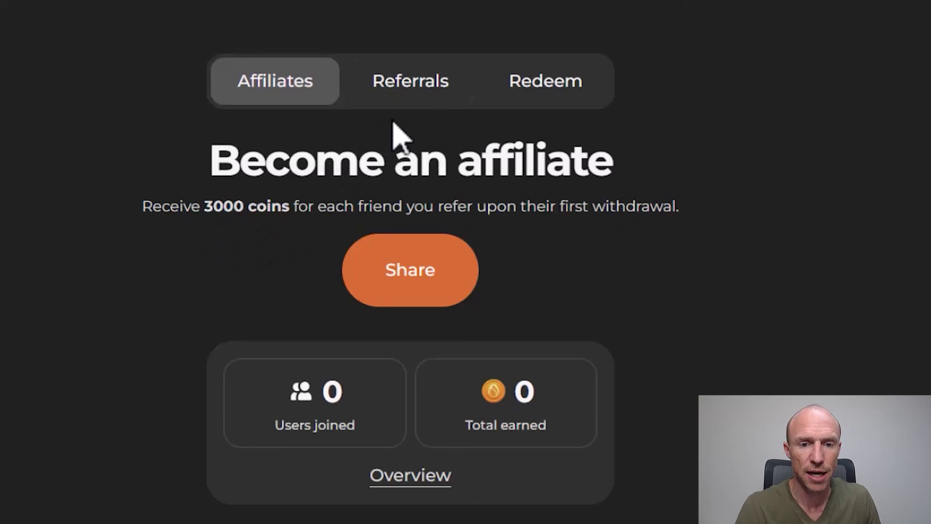
Switch to the Referrals program offering 10% lifetime bonuses and 600 sign-up coins
left_click(410, 81)
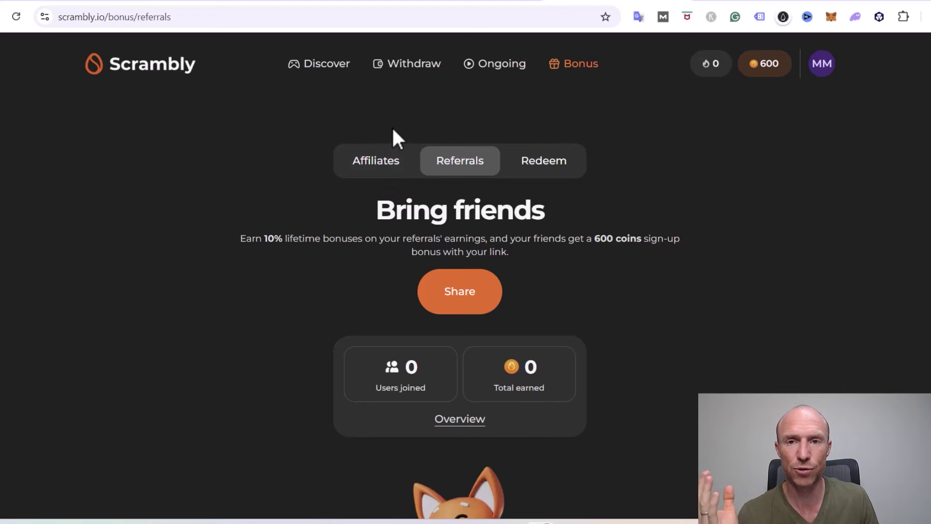
Go to Withdraw and check the PayPal and VISA withdrawal amount options
left_click(414, 64)
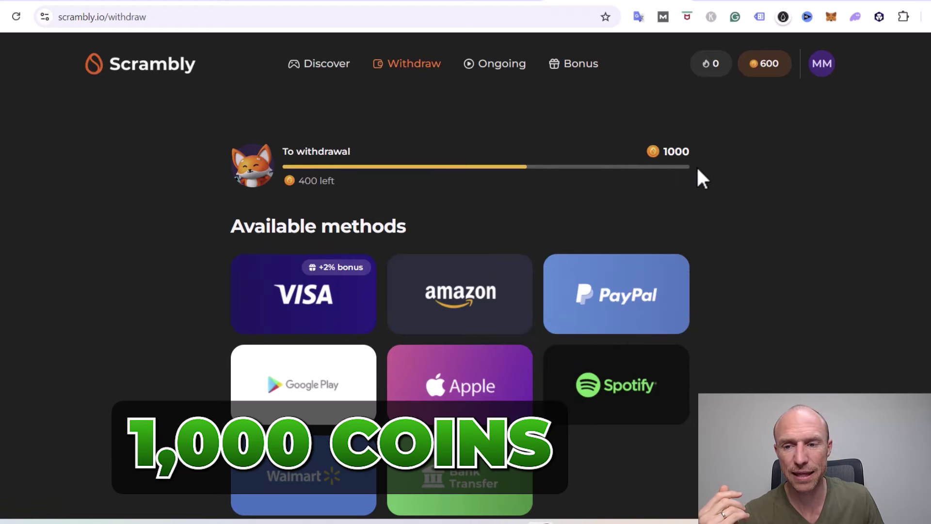
scroll(583, 183, "down", 1)
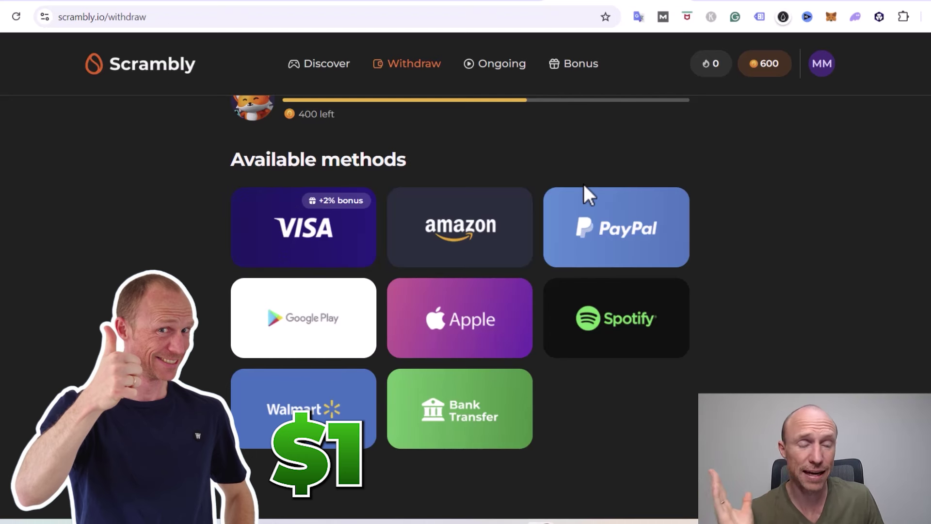
left_click(584, 192)
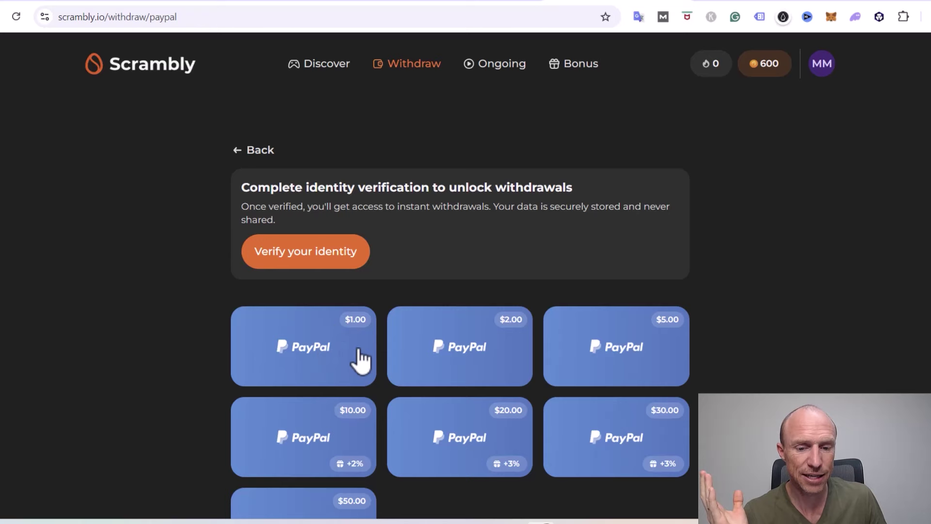
left_click(260, 151)
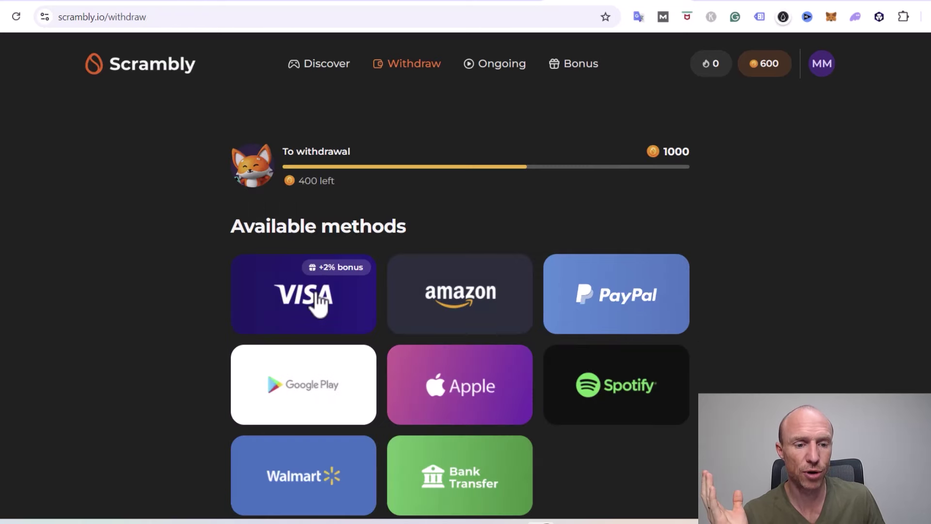
left_click(320, 302)
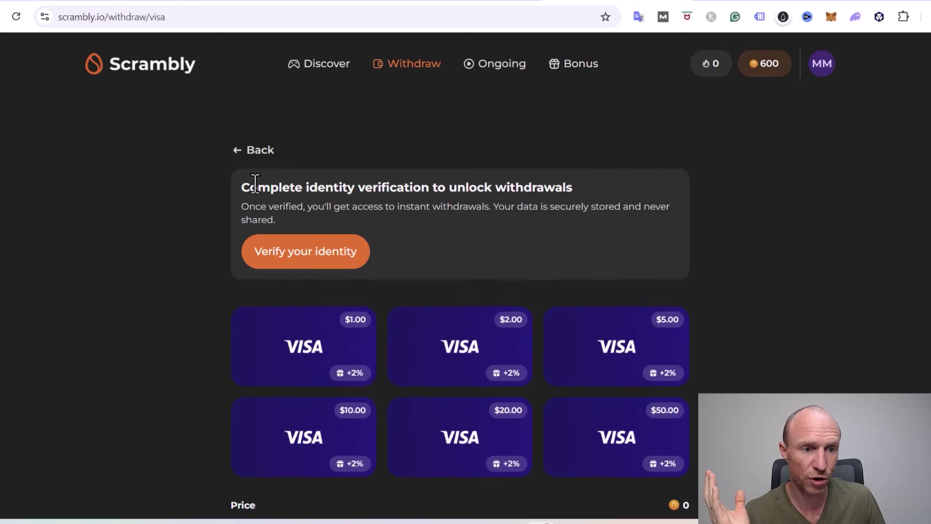
left_click(254, 151)
Check the Amazon, Google Play and Bank Transfer withdrawal amount options
left_click(448, 294)
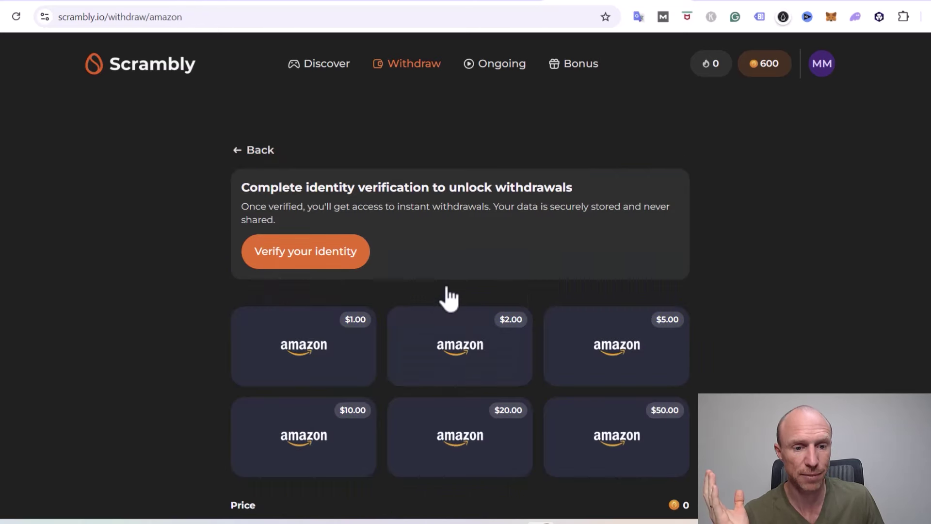
left_click(257, 153)
scroll(339, 171, "down", 3)
left_click(305, 251)
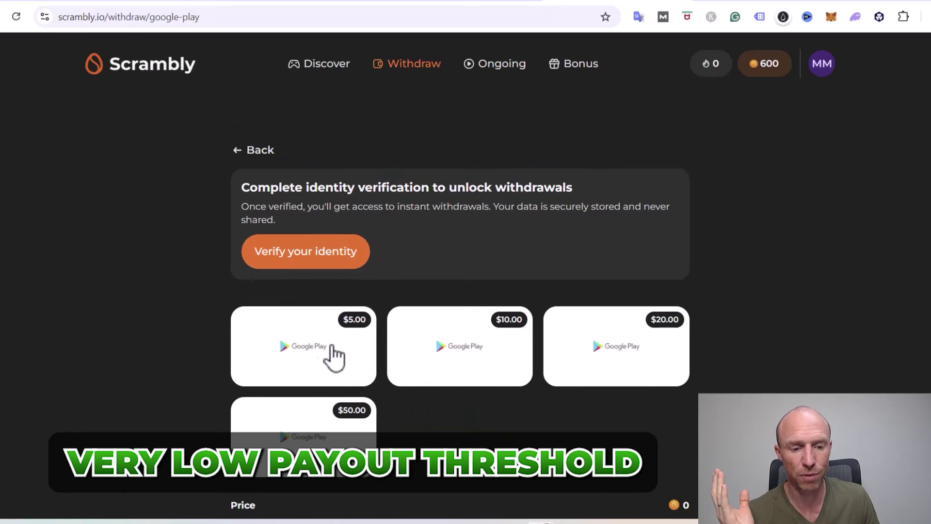
left_click(251, 153)
scroll(502, 291, "down", 2)
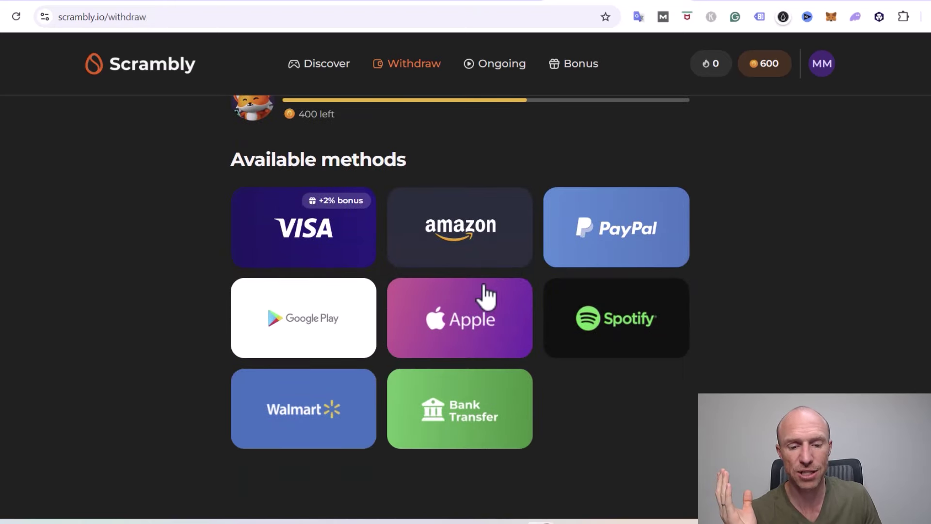
left_click(472, 417)
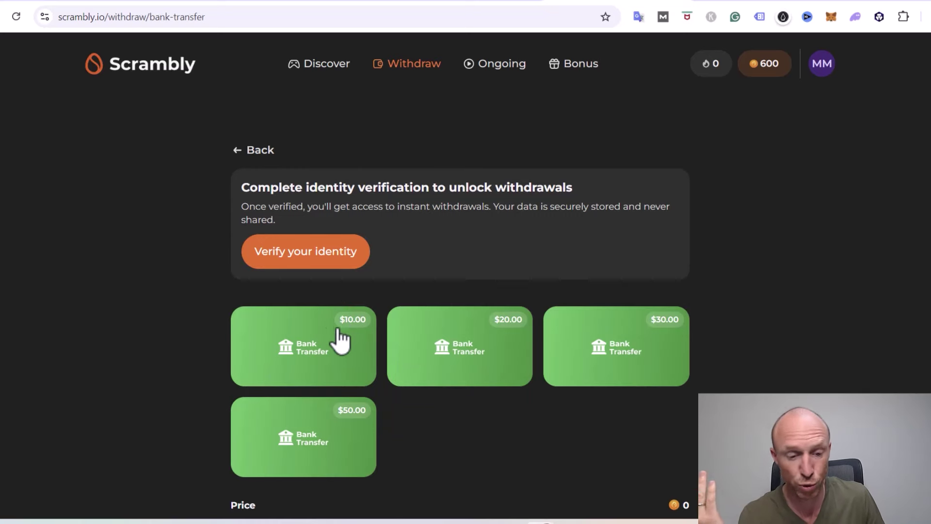
left_click(247, 152)
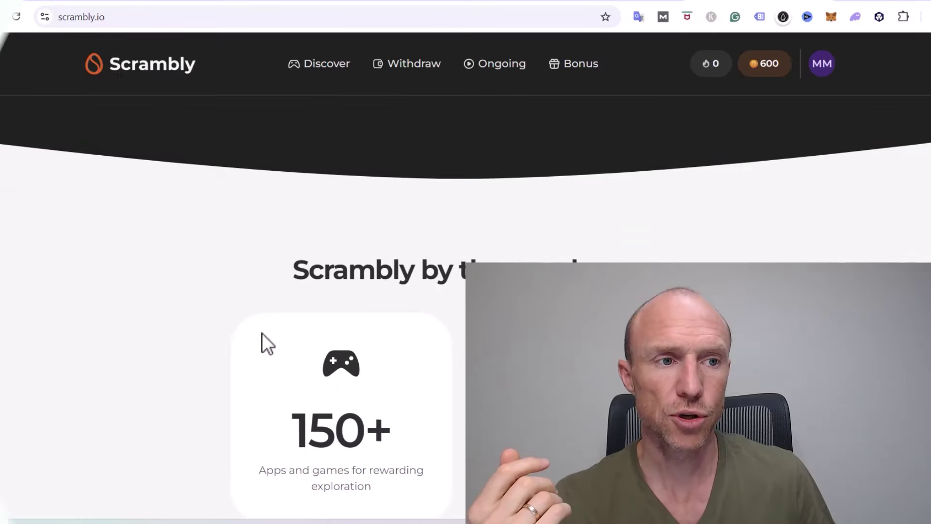
scroll(191, 316, "down", 2)
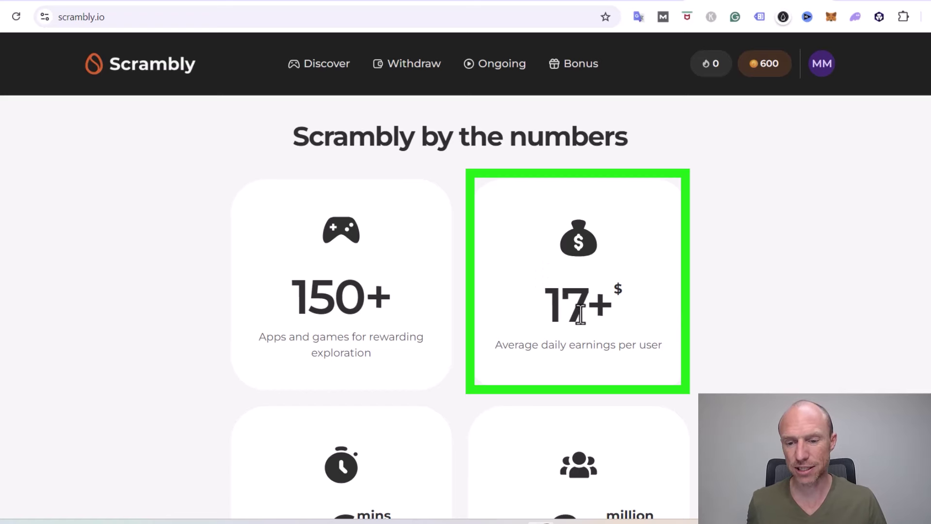
scroll(623, 309, "down", 2)
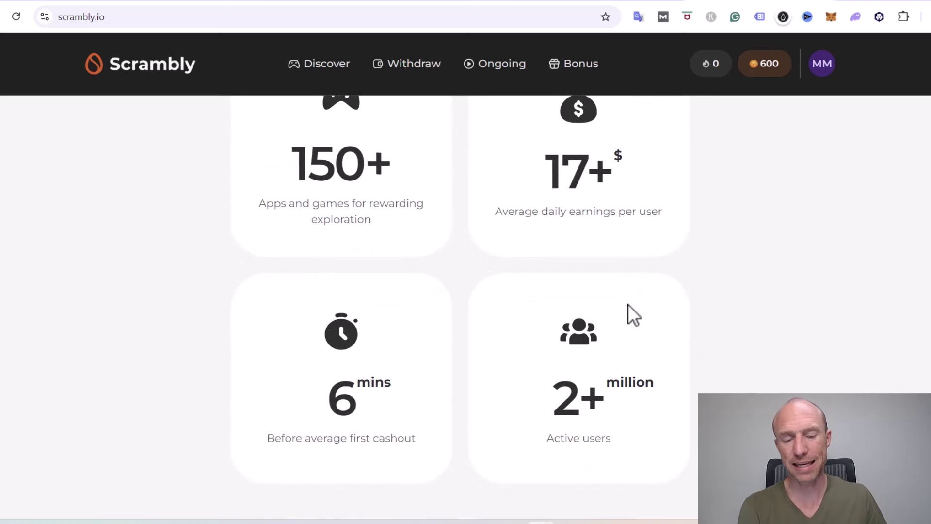
scroll(628, 305, "up", 1)
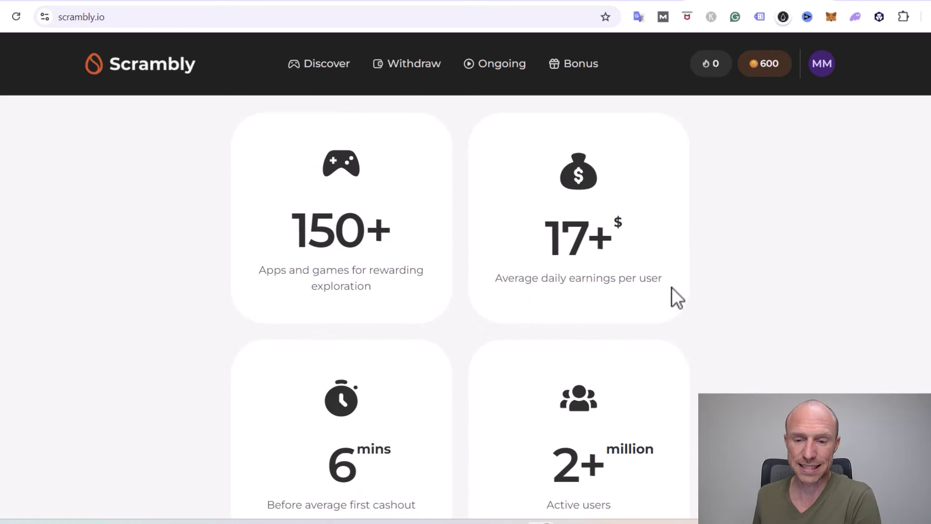